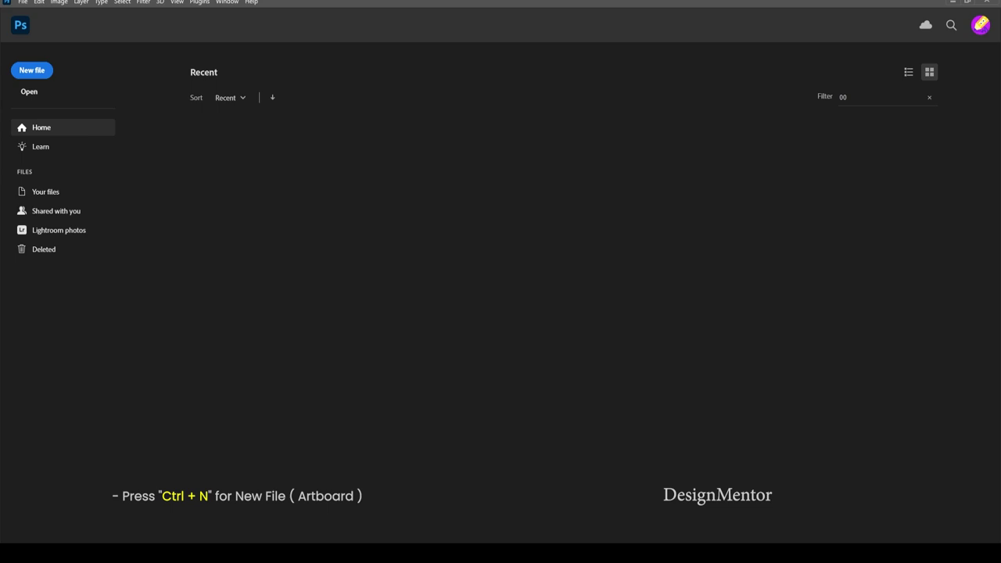
Create a new white 1920 × 1080 px document at 72 ppi
{"action": "key", "text": "ctrl+n"}
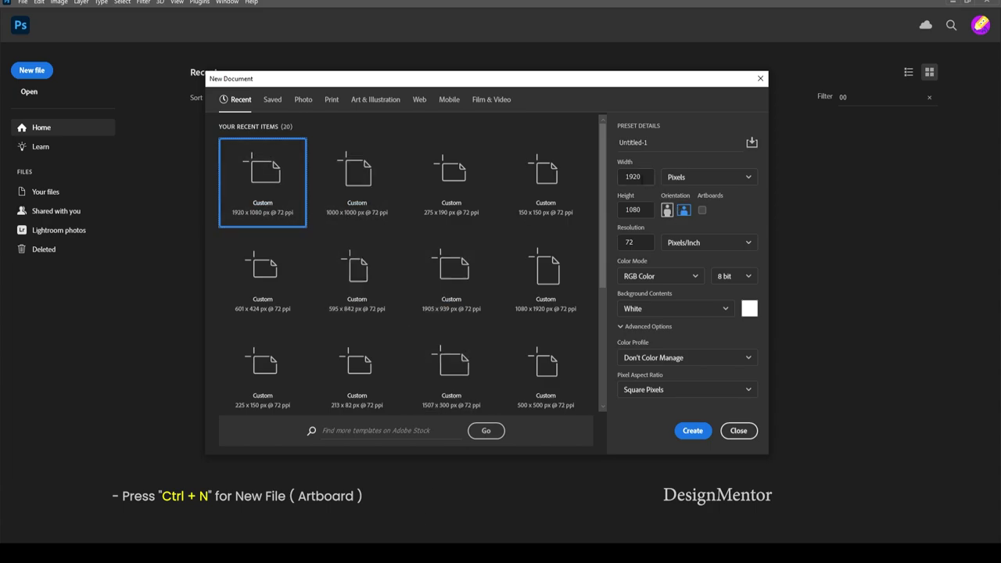
{"action": "left_click", "coordinate": [637, 177]}
{"action": "left_click", "coordinate": [645, 210]}
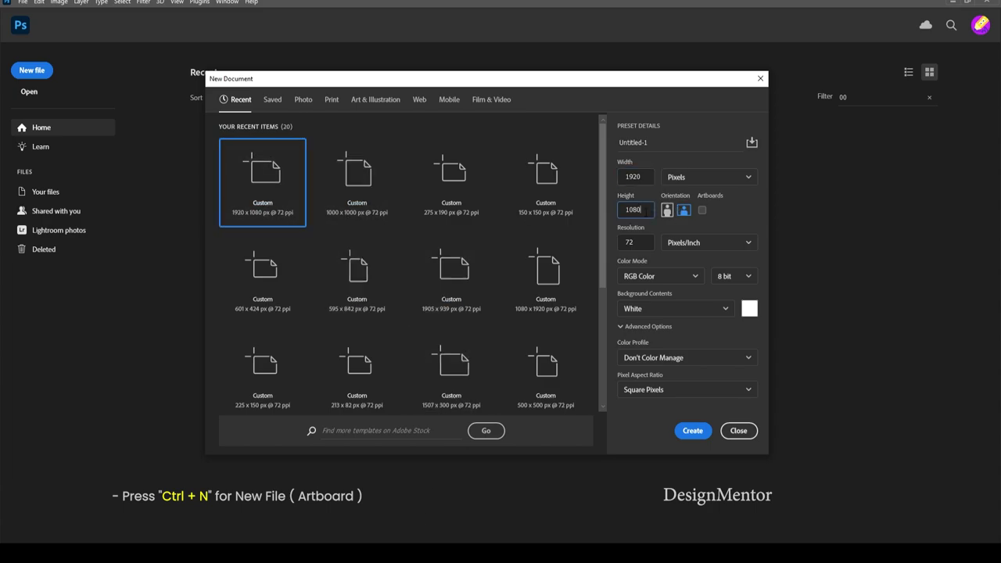
{"action": "left_click", "coordinate": [694, 431]}
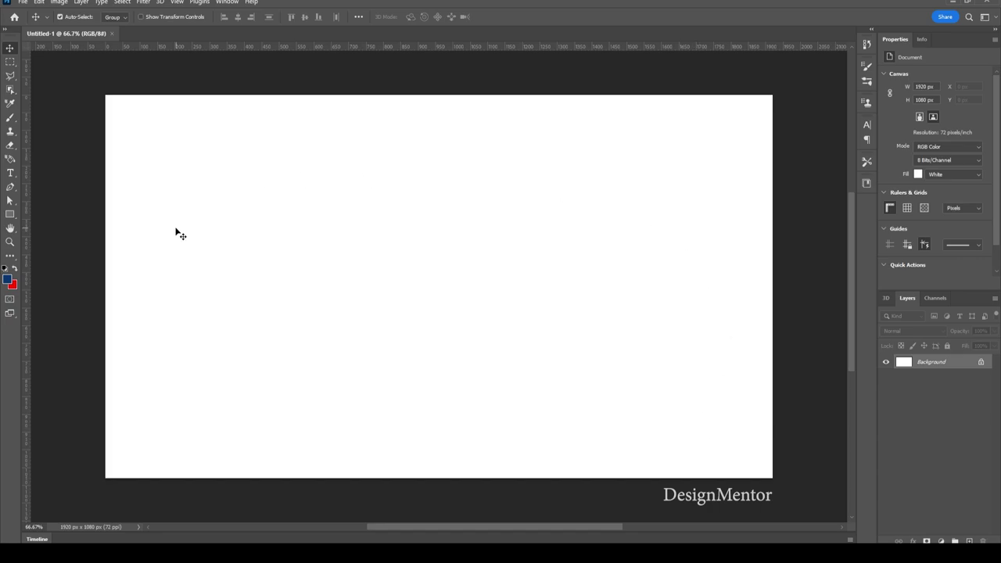
Set the foreground colour to #063670 and fill a new layer with it
{"action": "left_click", "coordinate": [8, 280]}
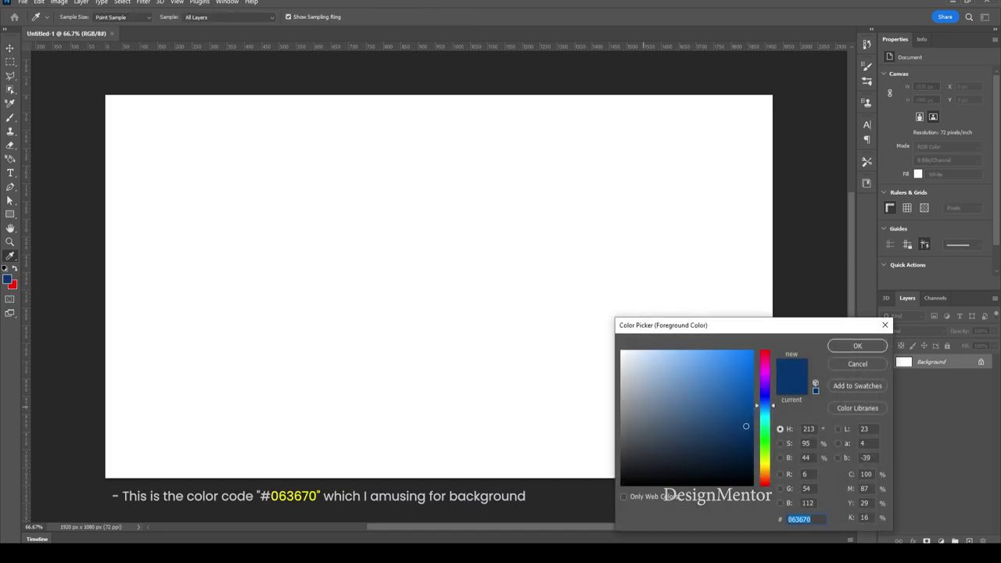
{"action": "type", "text": "0"}
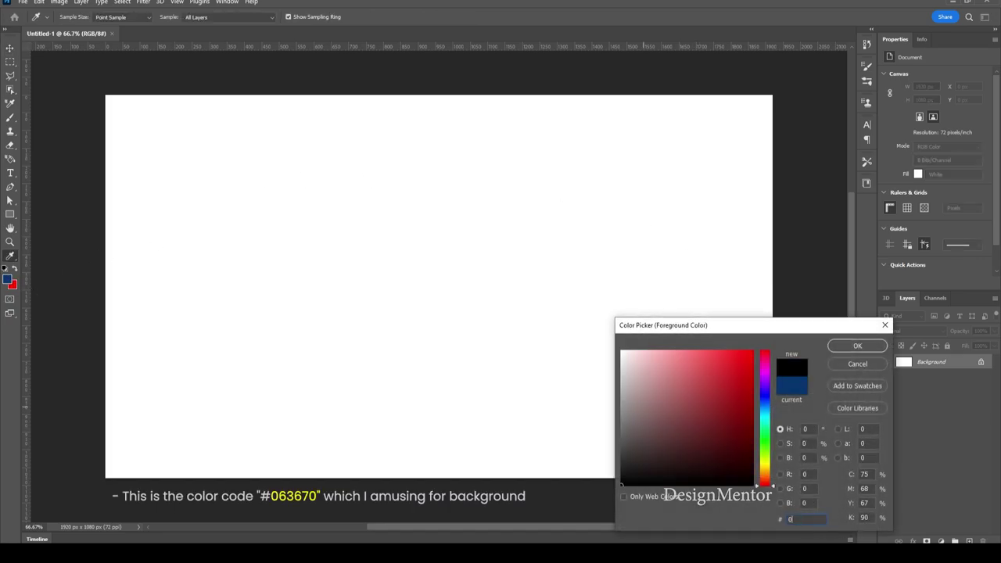
{"action": "type", "text": "6"}
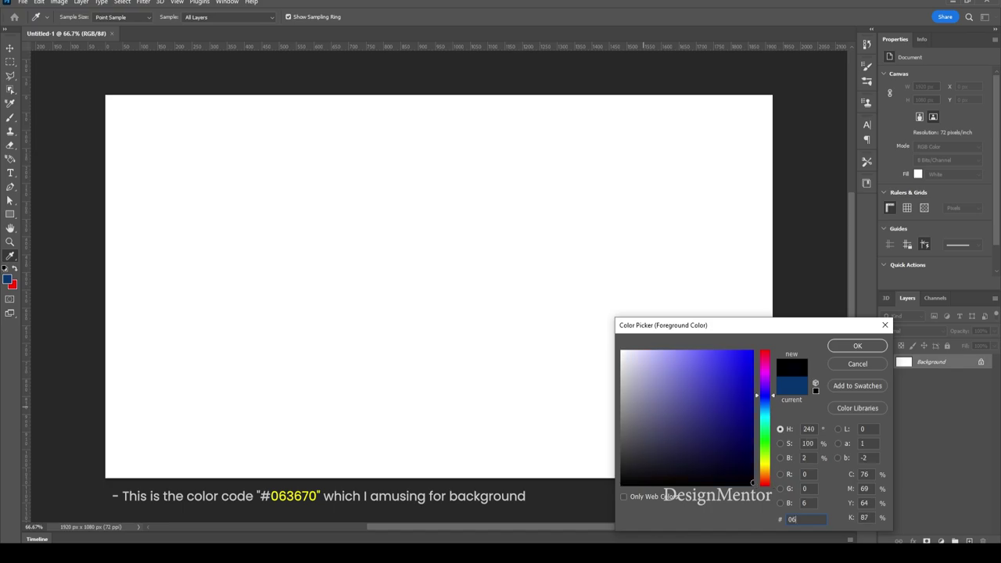
{"action": "type", "text": "3670"}
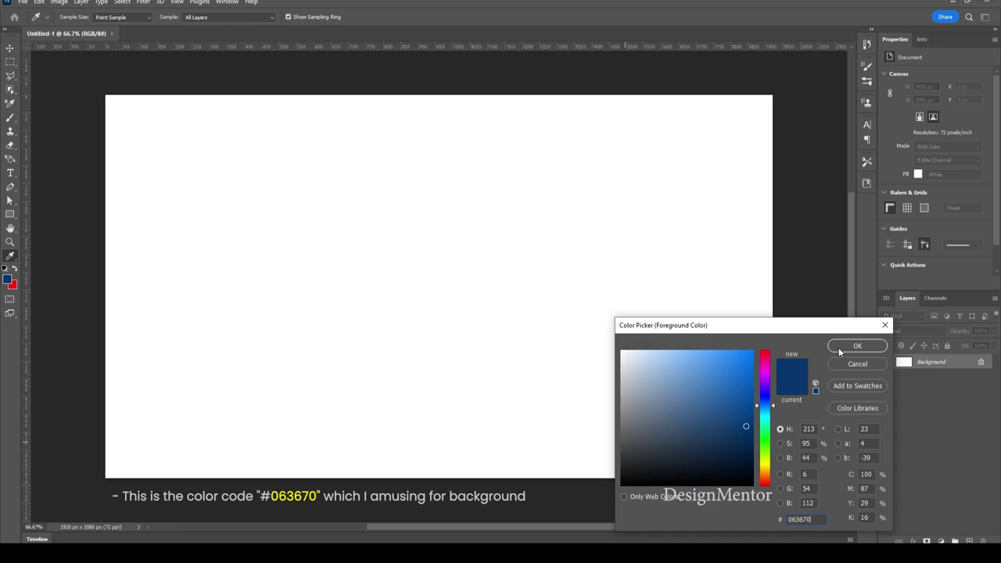
{"action": "left_click", "coordinate": [842, 347]}
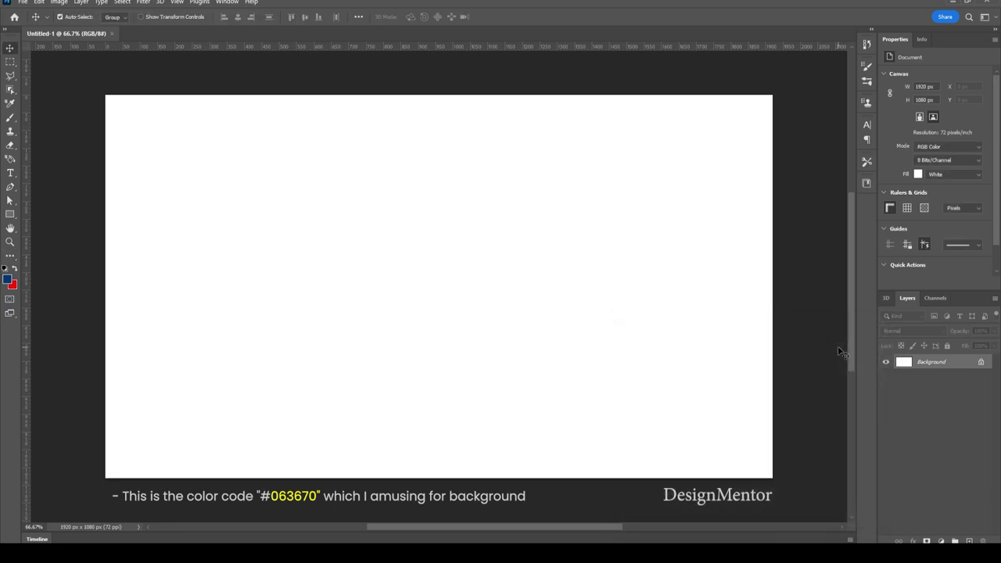
{"action": "left_click", "coordinate": [969, 541]}
{"action": "key", "text": "alt+BackSpace"}
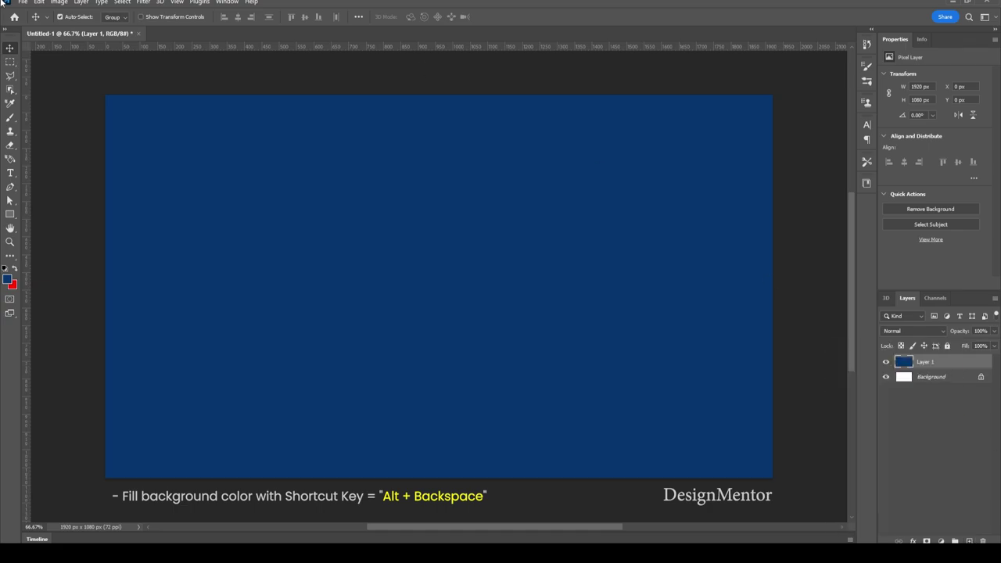
{"action": "left_click", "coordinate": [46, 87]}
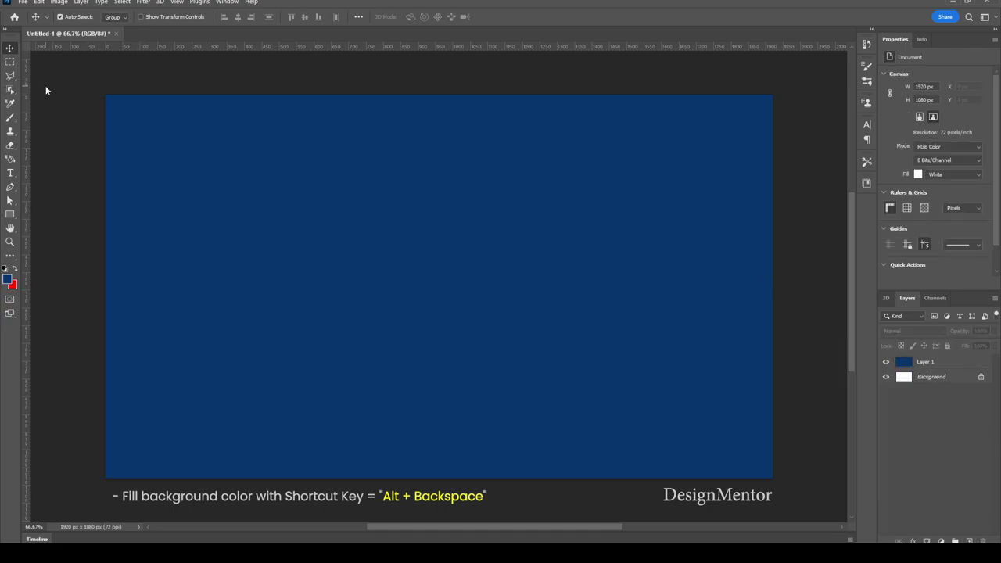
Type 'Stitched' in white on the left side of the canvas
{"action": "left_click", "coordinate": [11, 174]}
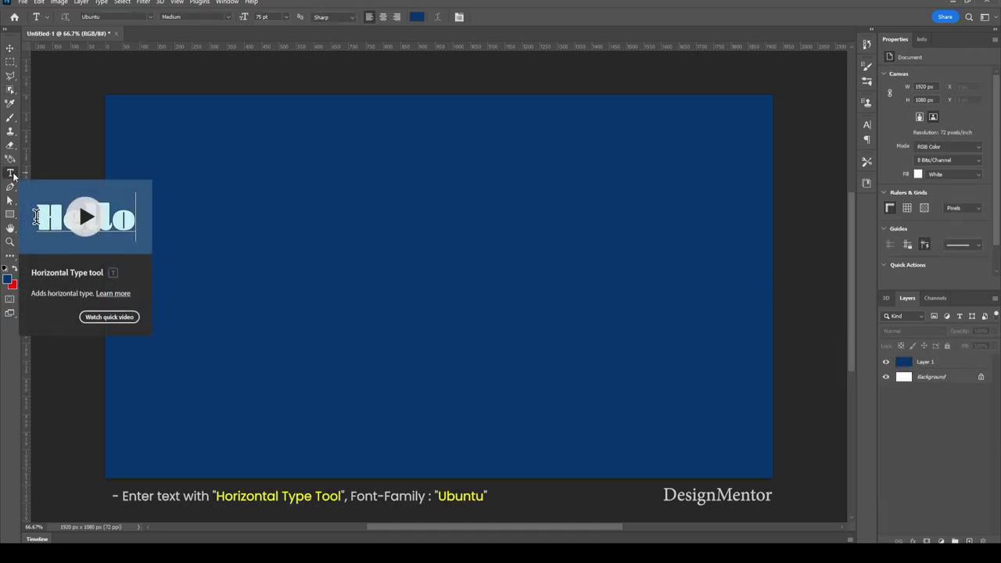
{"action": "left_click", "coordinate": [417, 16]}
{"action": "left_click", "coordinate": [623, 352]}
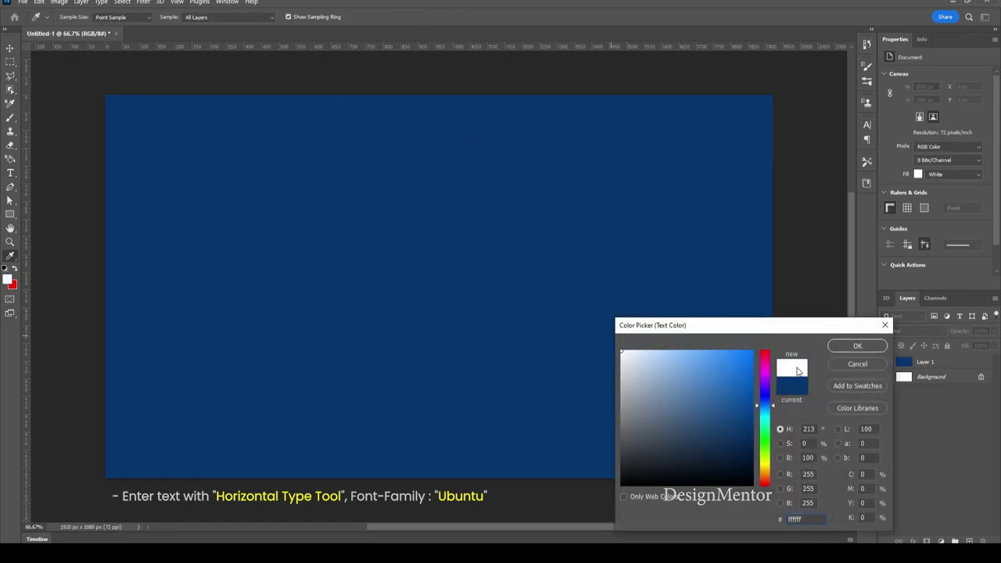
{"action": "left_click", "coordinate": [833, 348]}
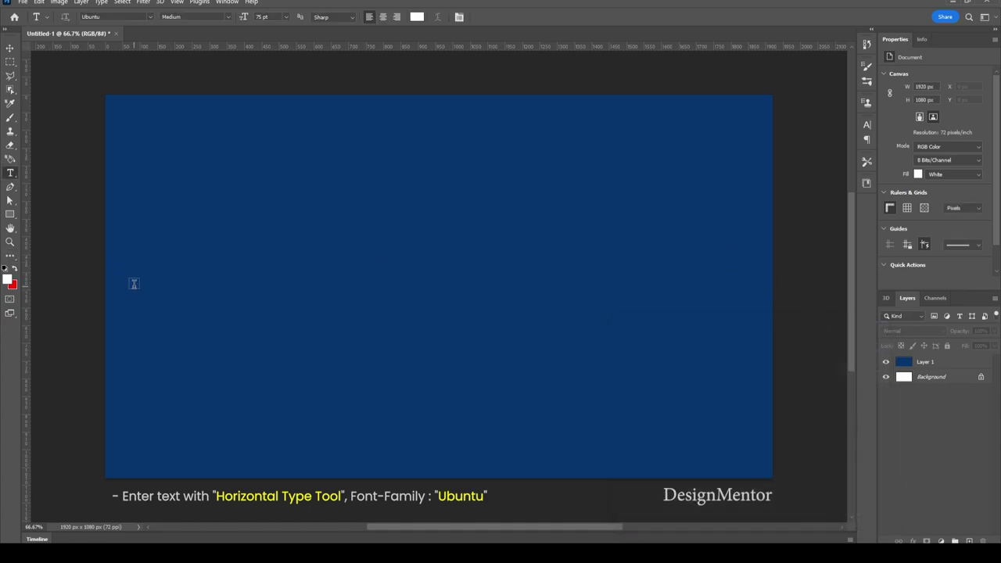
{"action": "left_click", "coordinate": [134, 278]}
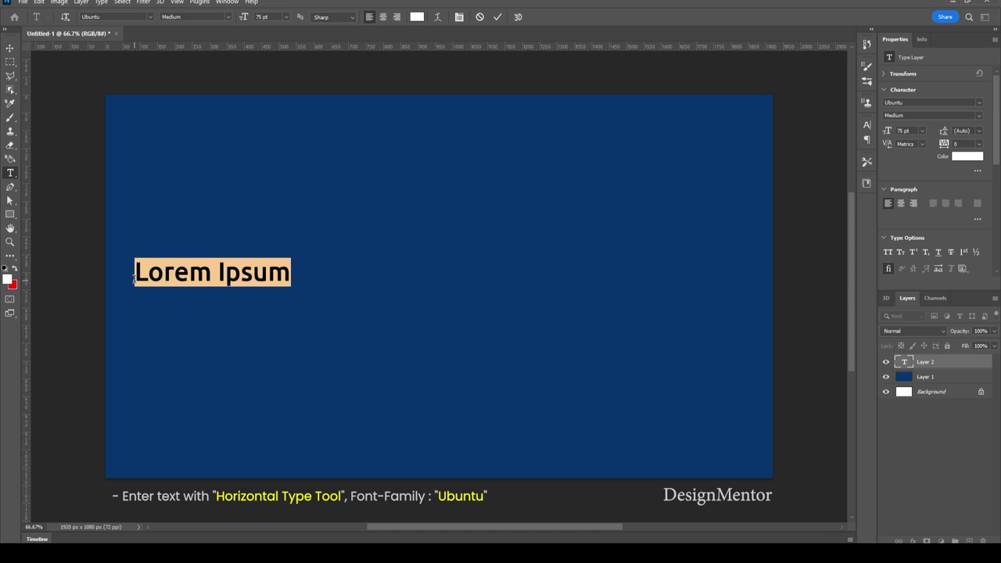
{"action": "type", "text": "Stit"}
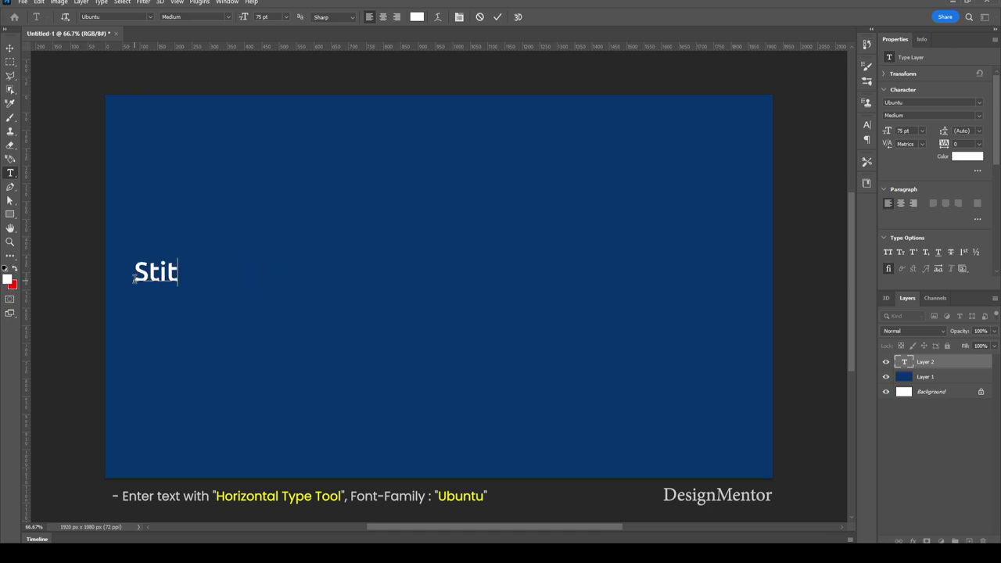
{"action": "type", "text": "ched"}
Set the Stitched text size to 450 pt and commit the text
{"action": "key", "text": "ctrl+a"}
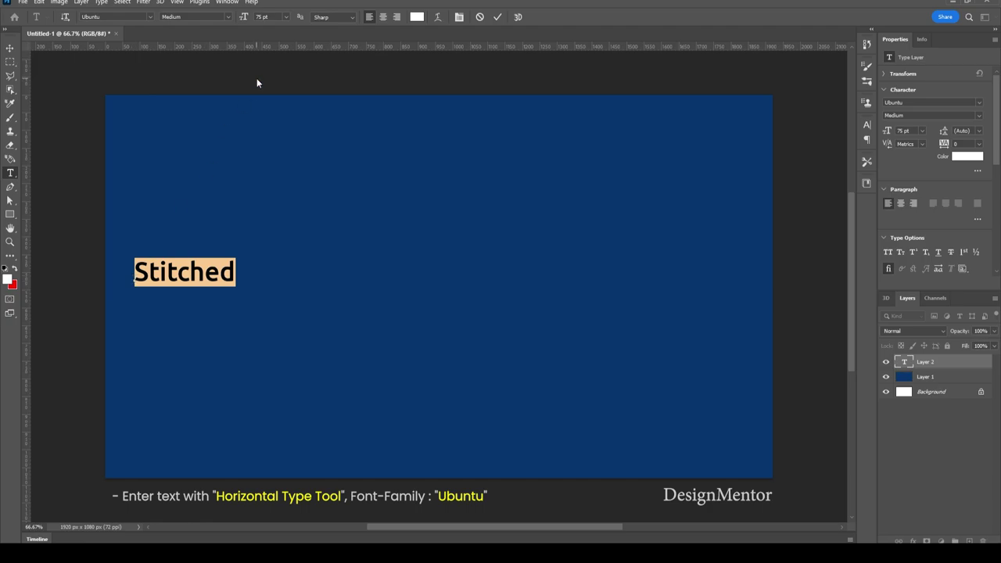
{"action": "left_click", "coordinate": [263, 16]}
{"action": "type", "text": "650"}
{"action": "key", "text": "Return"}
{"action": "left_click", "coordinate": [279, 15]}
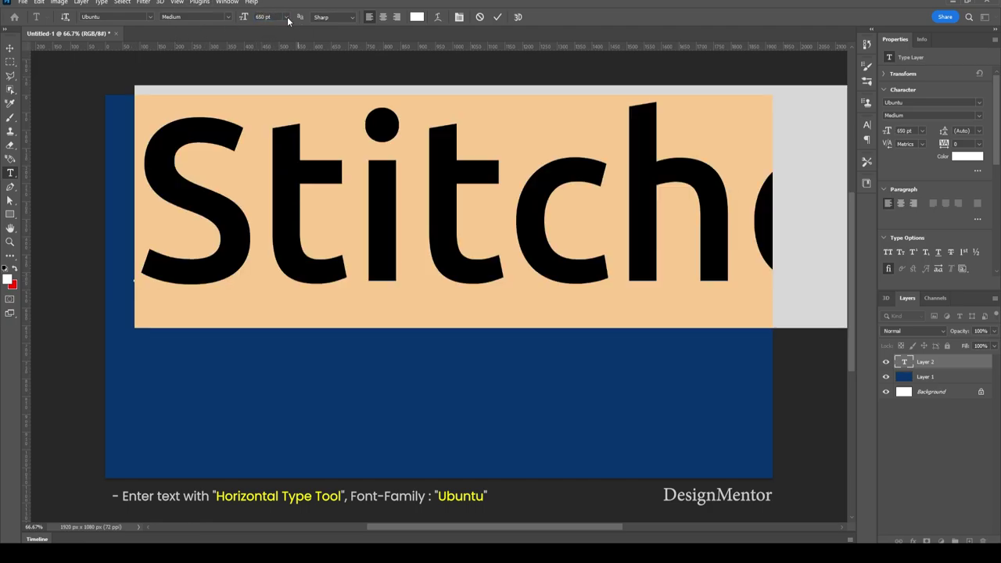
{"action": "type", "text": "550"}
{"action": "key", "text": "Return"}
{"action": "type", "text": "450"}
{"action": "key", "text": "Return"}
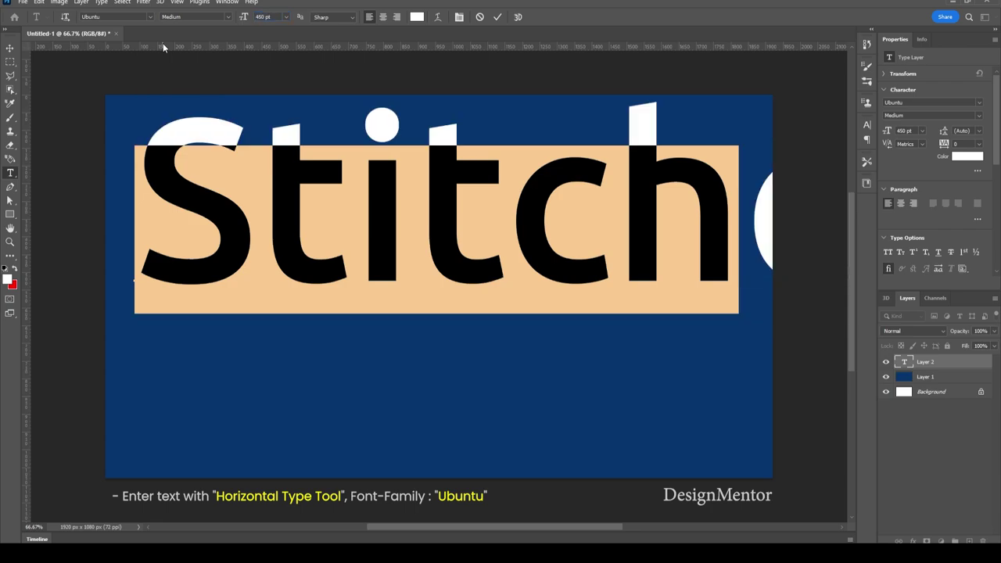
{"action": "left_click", "coordinate": [497, 17]}
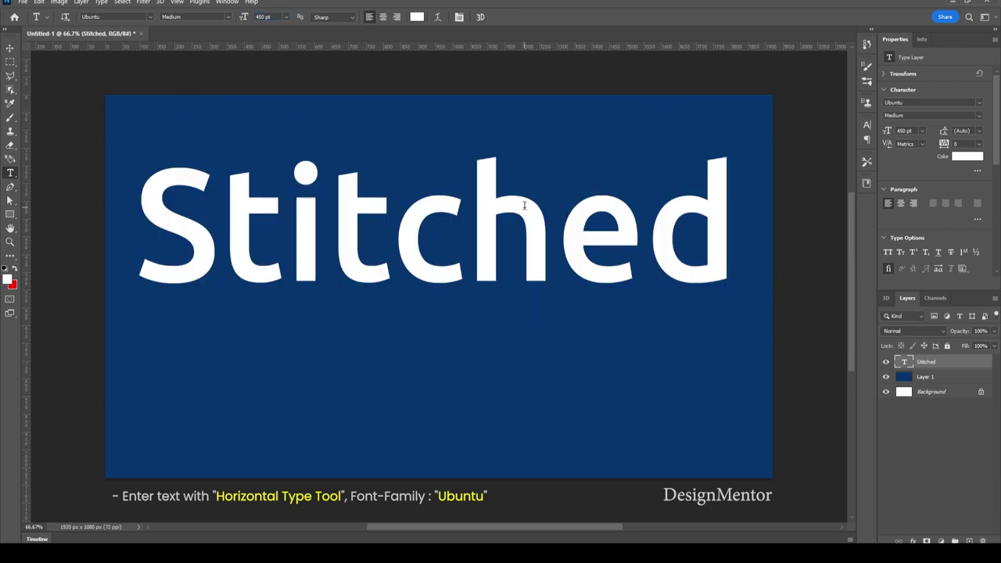
Move the Stitched text lower on the canvas and convert its layer to a shape
{"action": "key", "text": "v"}
{"action": "left_click_drag", "start_coordinate": [395, 209], "coordinate": [481, 278]}
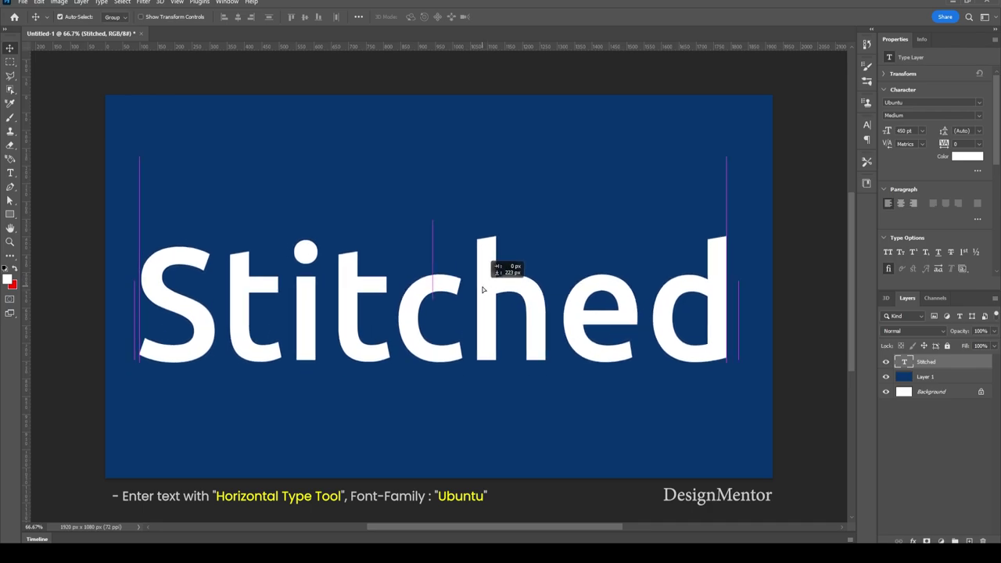
{"action": "mouse_move", "coordinate": [482, 279]}
{"action": "left_mouse_down"}
{"action": "mouse_move", "coordinate": [481, 237]}
{"action": "mouse_move", "coordinate": [483, 268]}
{"action": "left_mouse_up"}
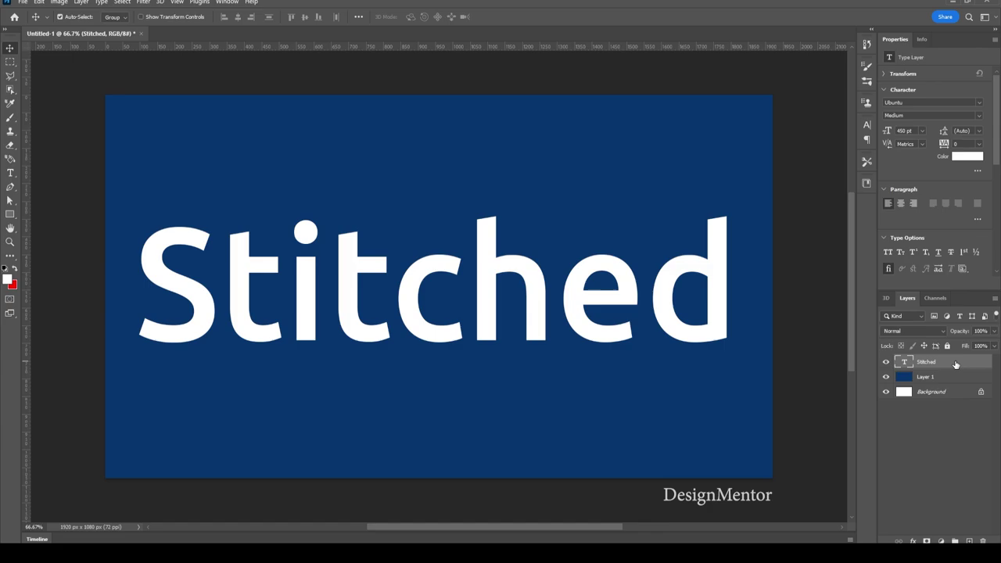
{"action": "right_click", "coordinate": [925, 364]}
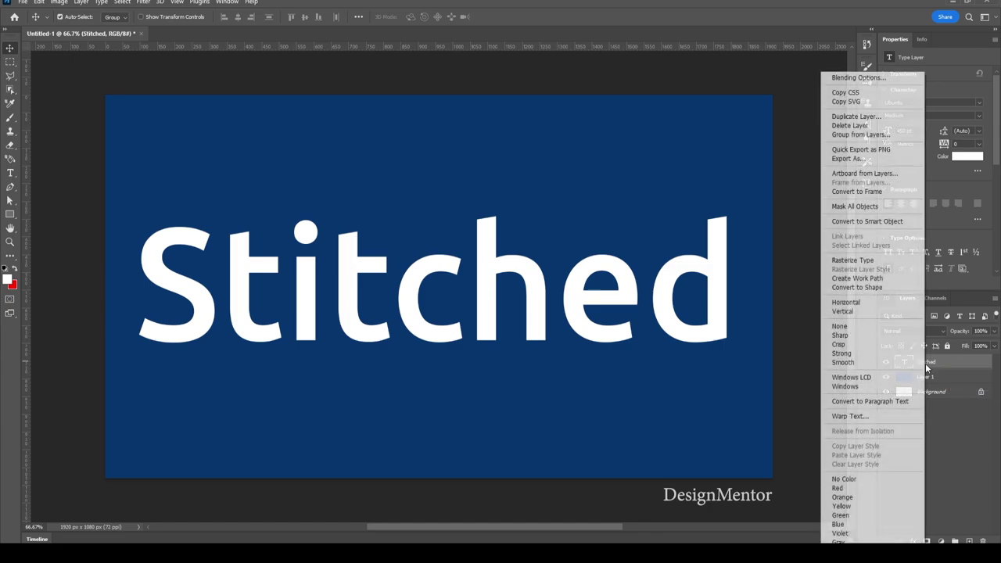
{"action": "left_click", "coordinate": [878, 290]}
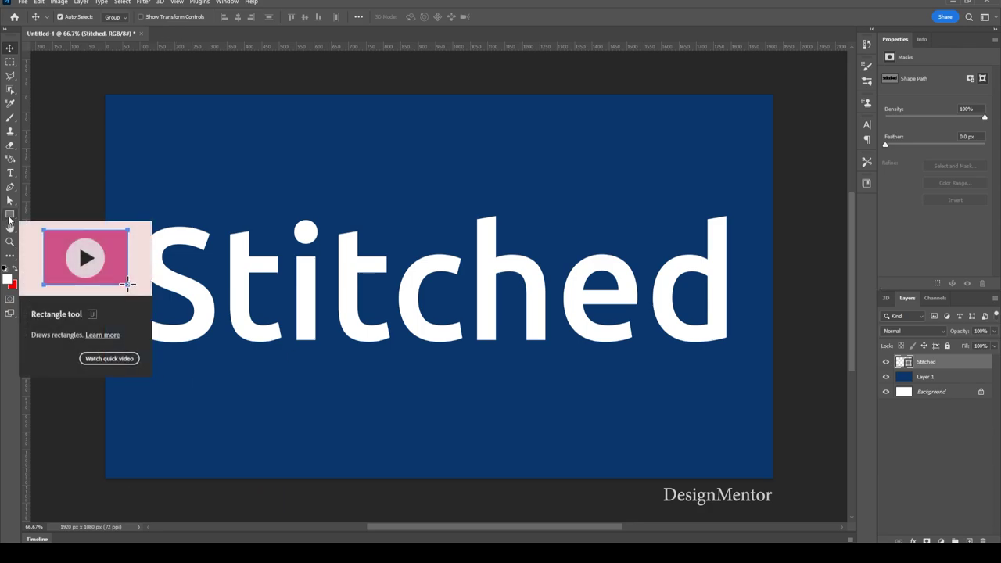
Set the Stitched shape's fill to No Color
{"action": "left_click", "coordinate": [9, 216]}
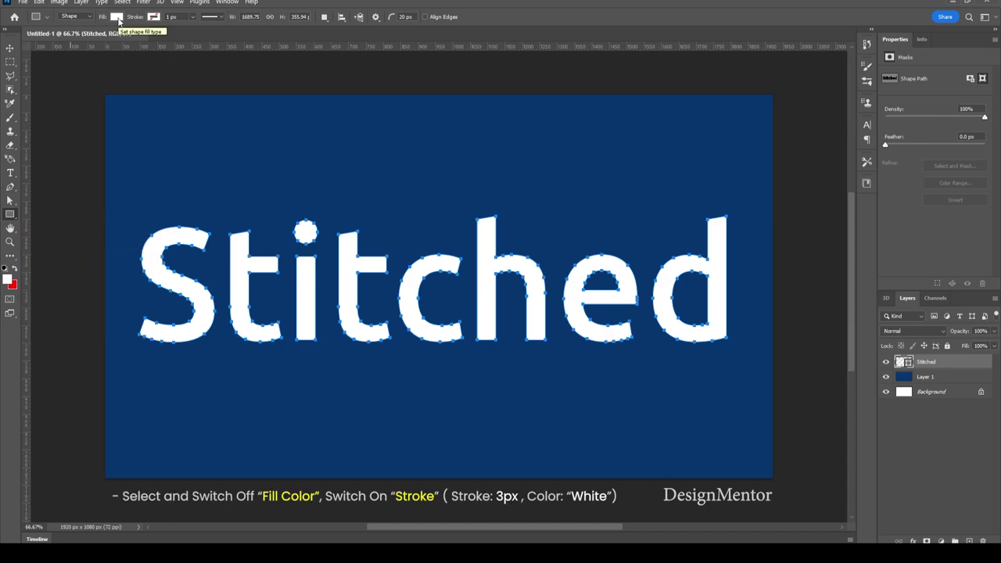
{"action": "left_click", "coordinate": [117, 18]}
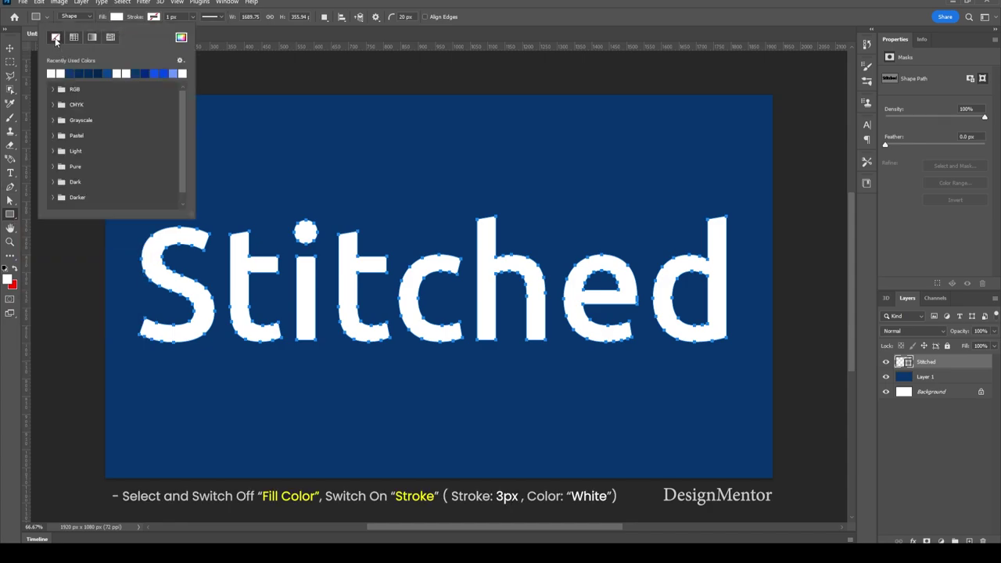
{"action": "left_click", "coordinate": [56, 39]}
Give the letters a 3 px dashed stroke
{"action": "left_click", "coordinate": [123, 20]}
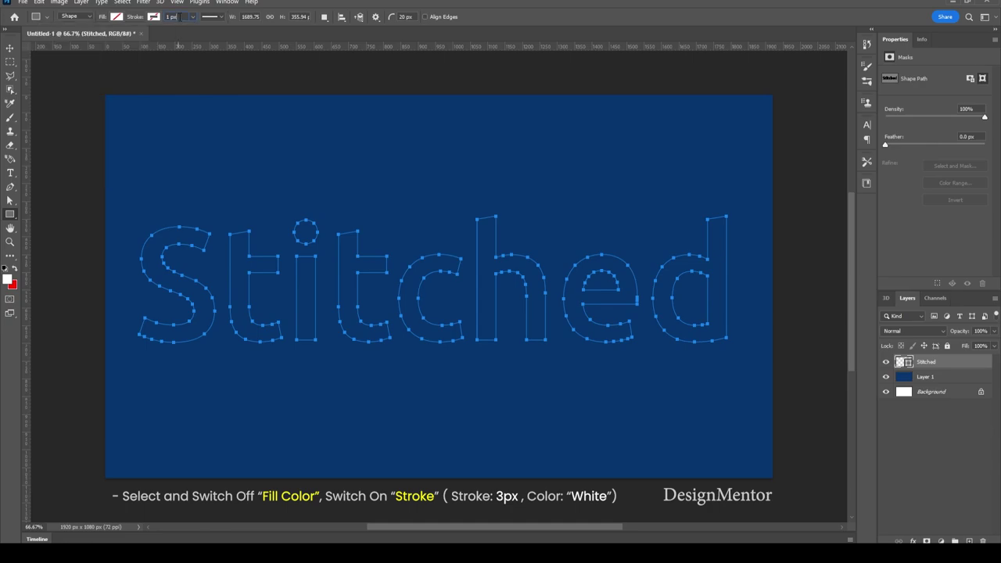
{"action": "type", "text": "3"}
{"action": "key", "text": "Return"}
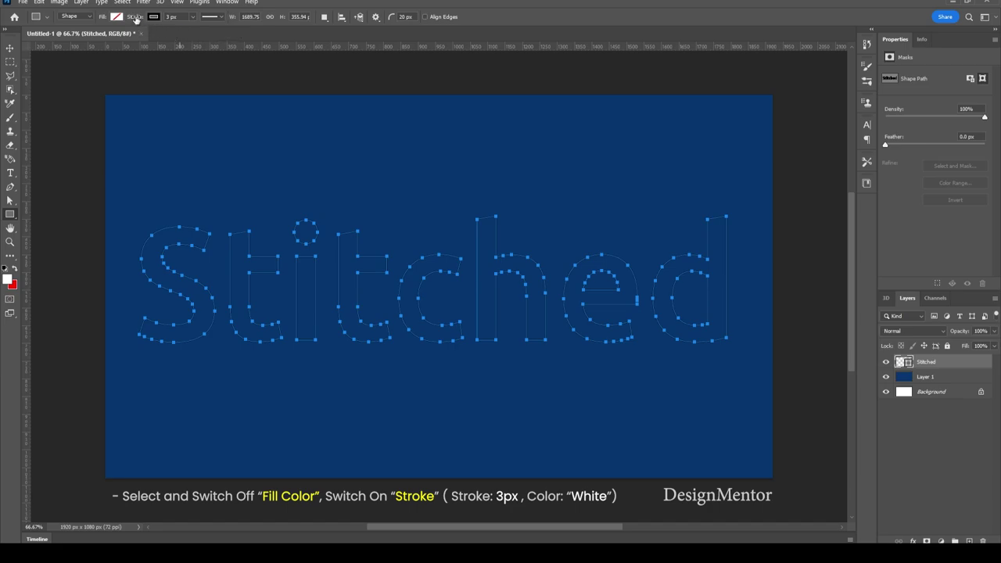
{"action": "left_click", "coordinate": [222, 19]}
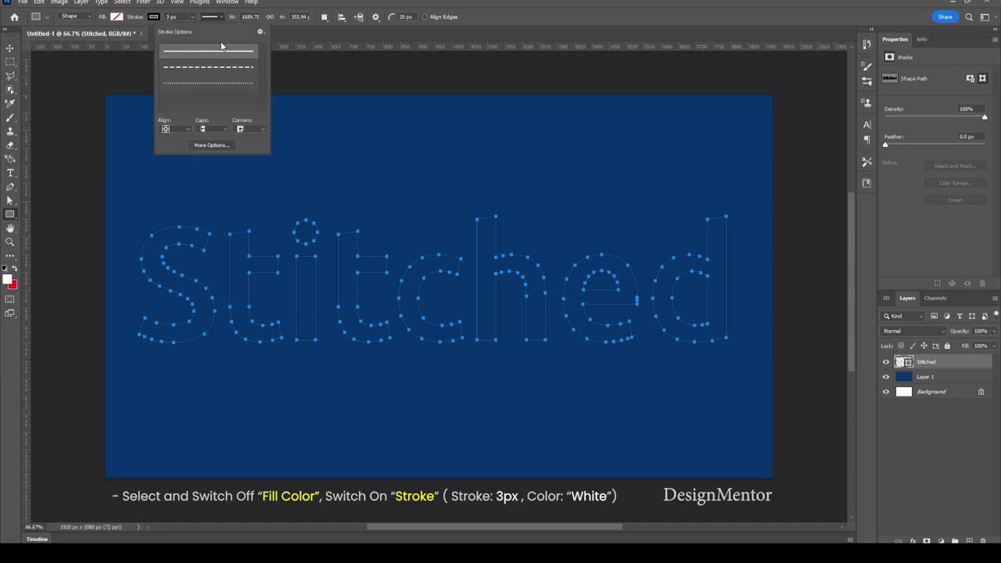
{"action": "left_click", "coordinate": [220, 69]}
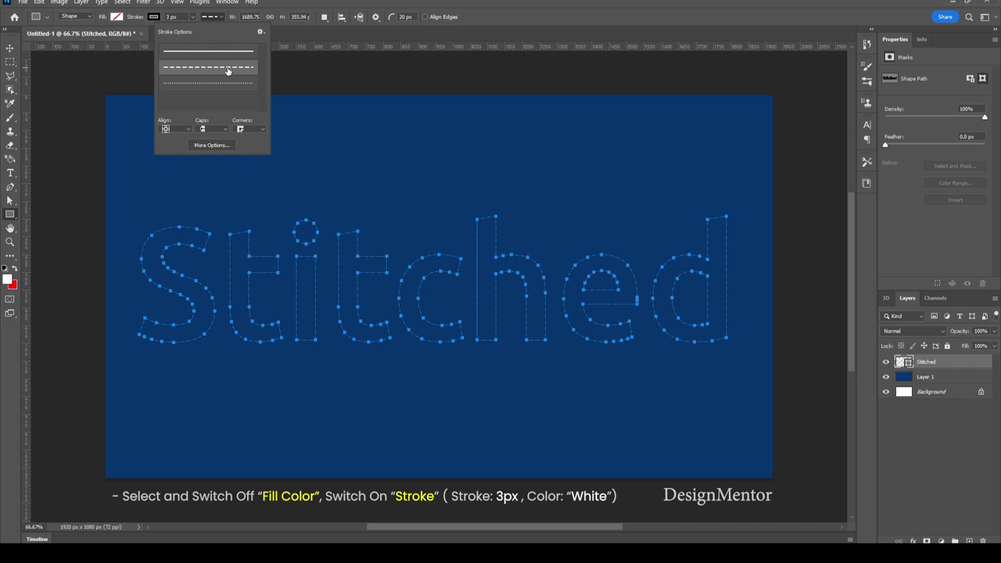
{"action": "key", "text": "Return"}
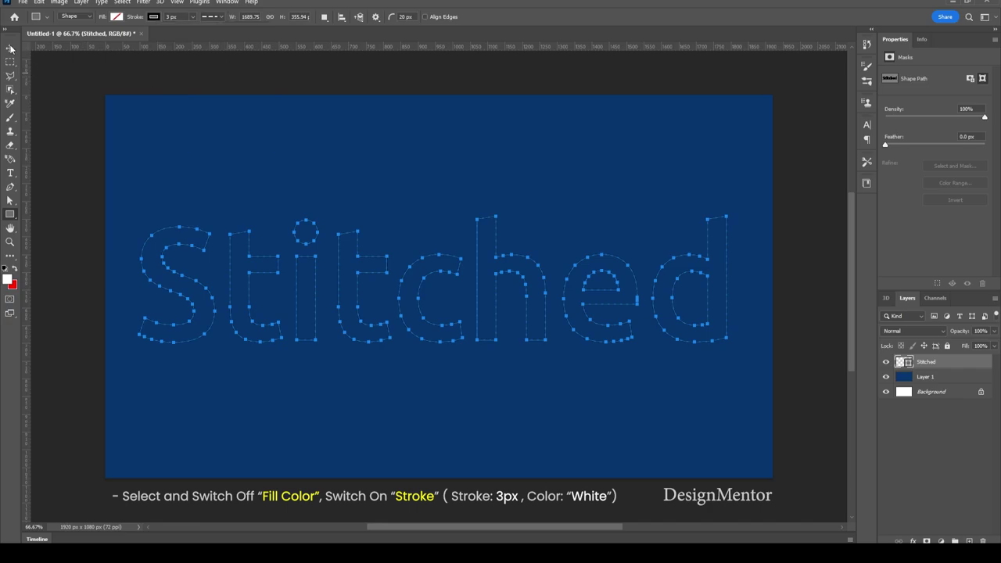
{"action": "left_click", "coordinate": [10, 49]}
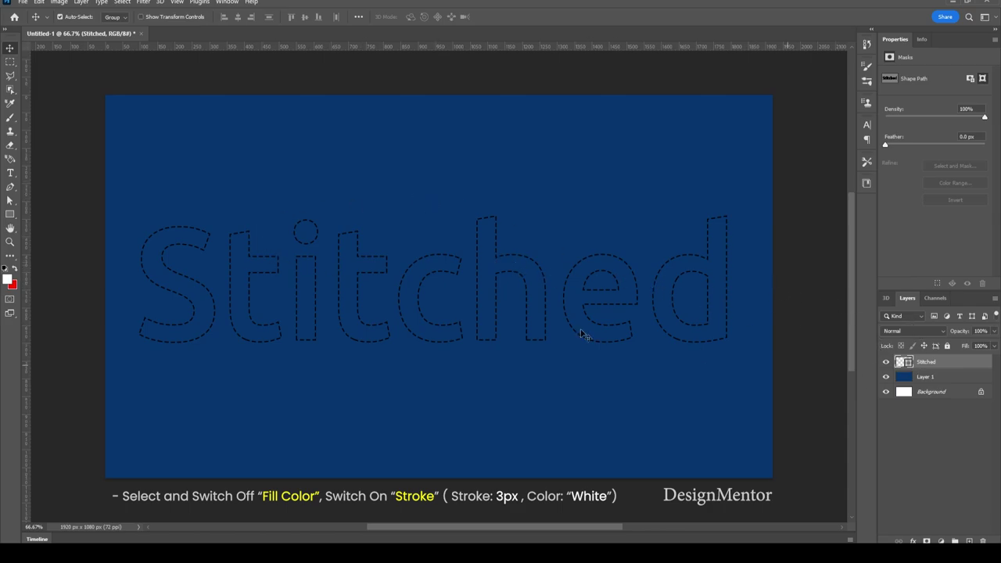
Change the dashed stroke colour to white from the recently used colours
{"action": "left_click", "coordinate": [10, 214]}
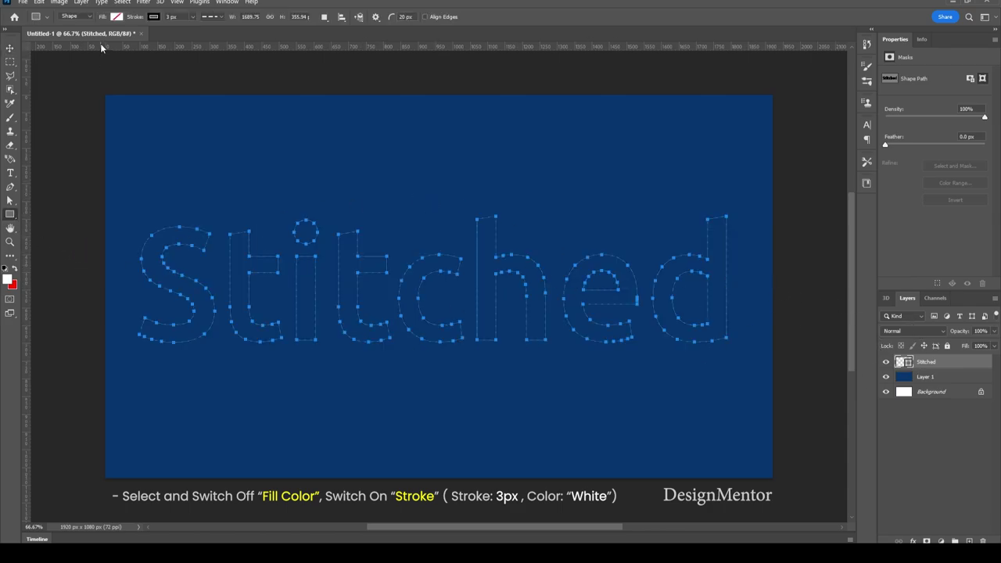
{"action": "left_click", "coordinate": [153, 16]}
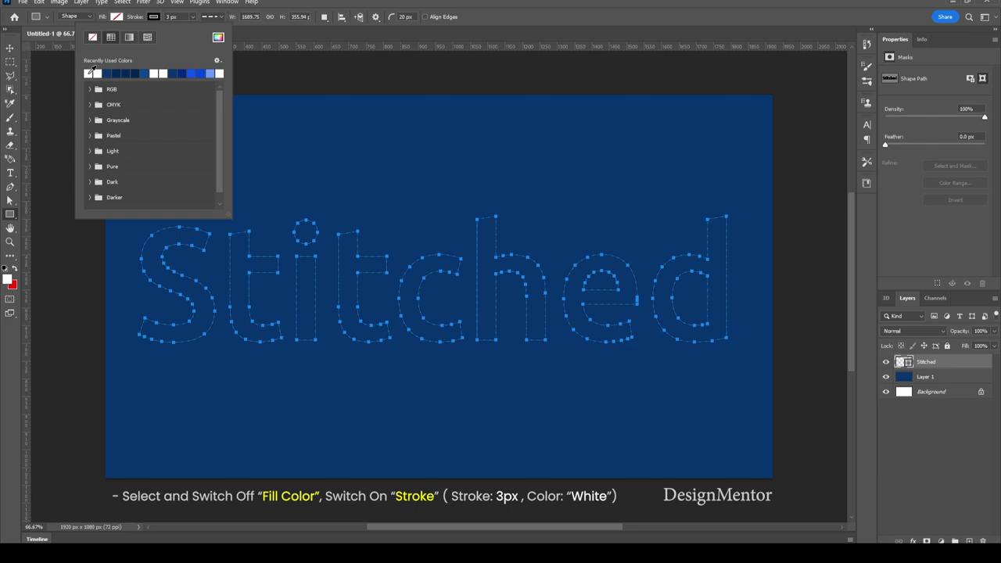
{"action": "left_click", "coordinate": [92, 72]}
{"action": "left_click", "coordinate": [11, 47]}
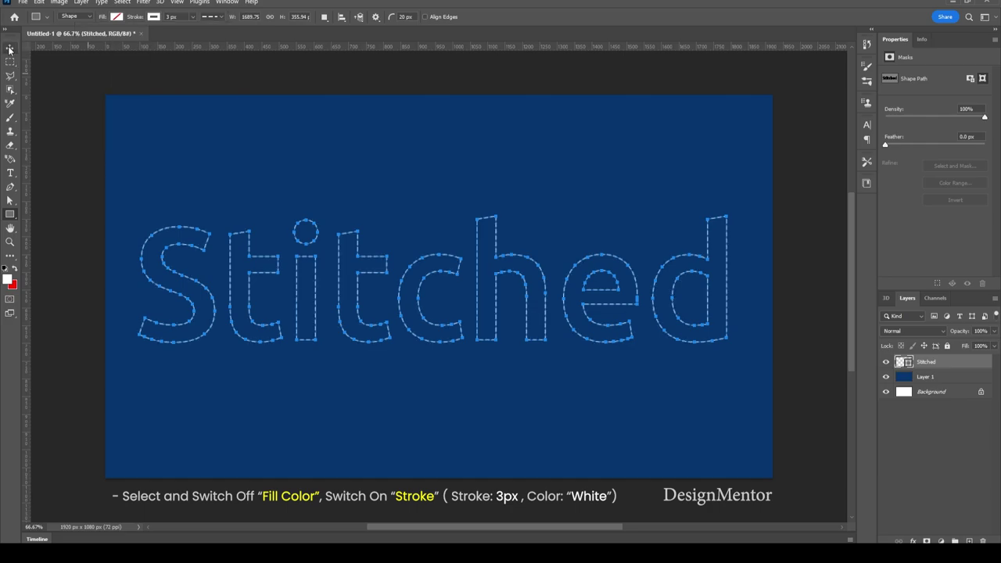
Enable Bevel & Emboss on the Stitched layer through its Blending Options
{"action": "left_click", "coordinate": [195, 73]}
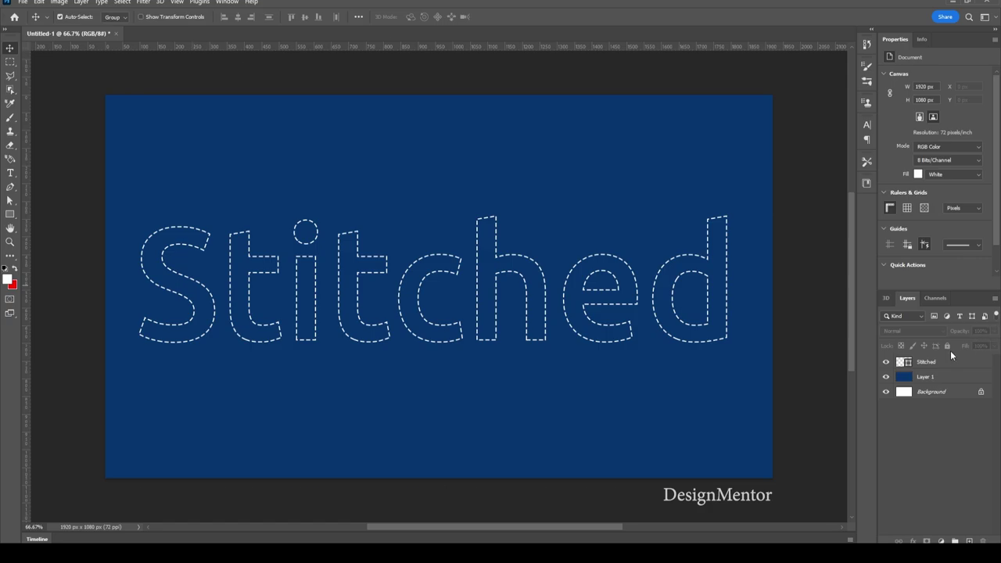
{"action": "left_click", "coordinate": [934, 362]}
{"action": "right_click", "coordinate": [935, 364]}
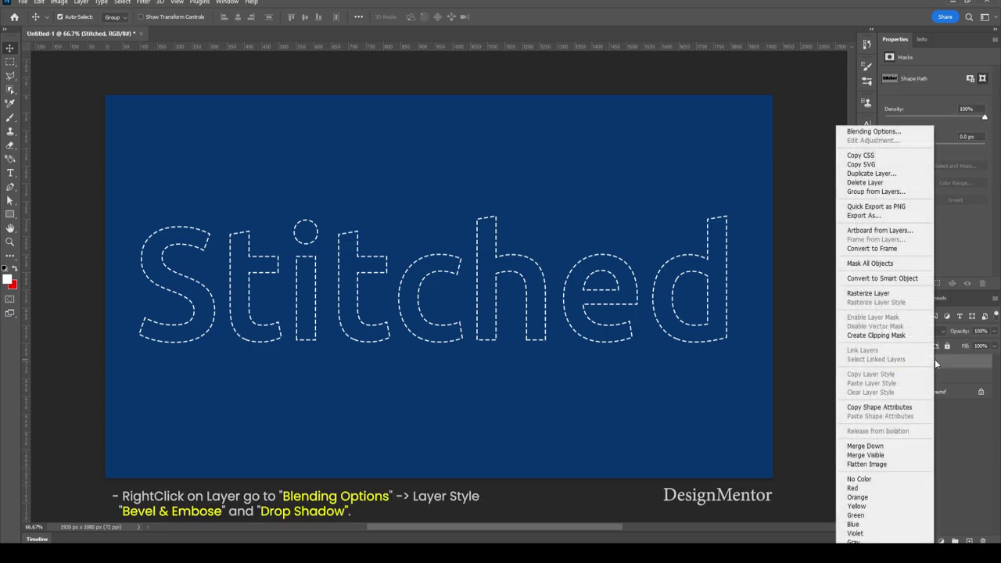
{"action": "left_click", "coordinate": [886, 131]}
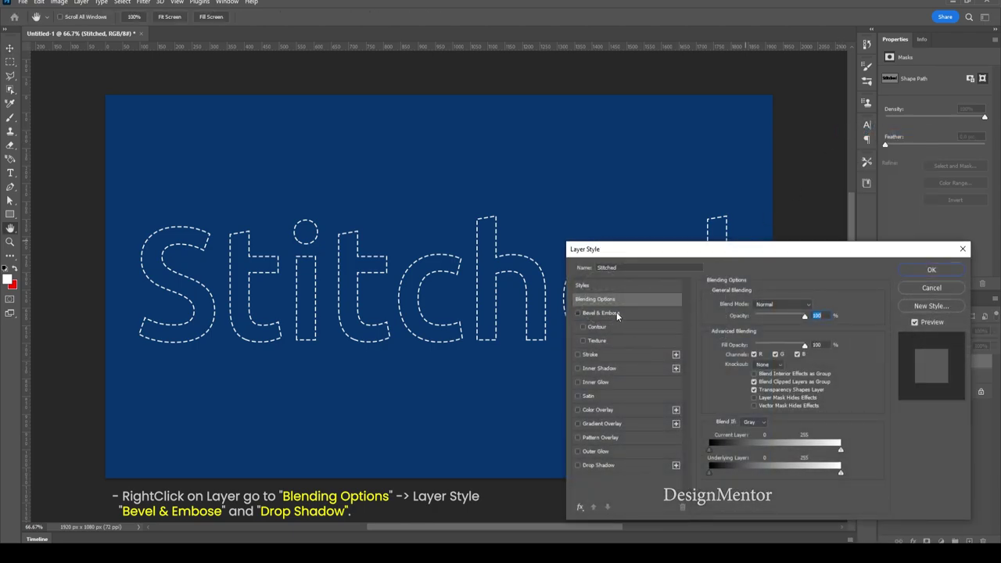
{"action": "left_click", "coordinate": [616, 312]}
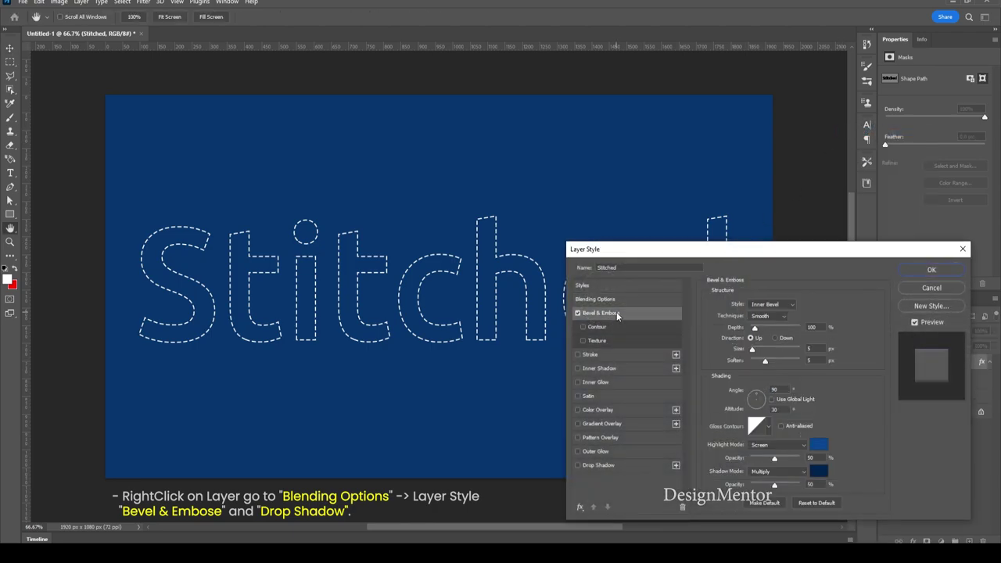
Set dark blue bevel highlight and shadow colours, and enable Drop Shadow
{"action": "left_click", "coordinate": [812, 348]}
{"action": "key", "text": "Tab"}
{"action": "left_click", "coordinate": [819, 446]}
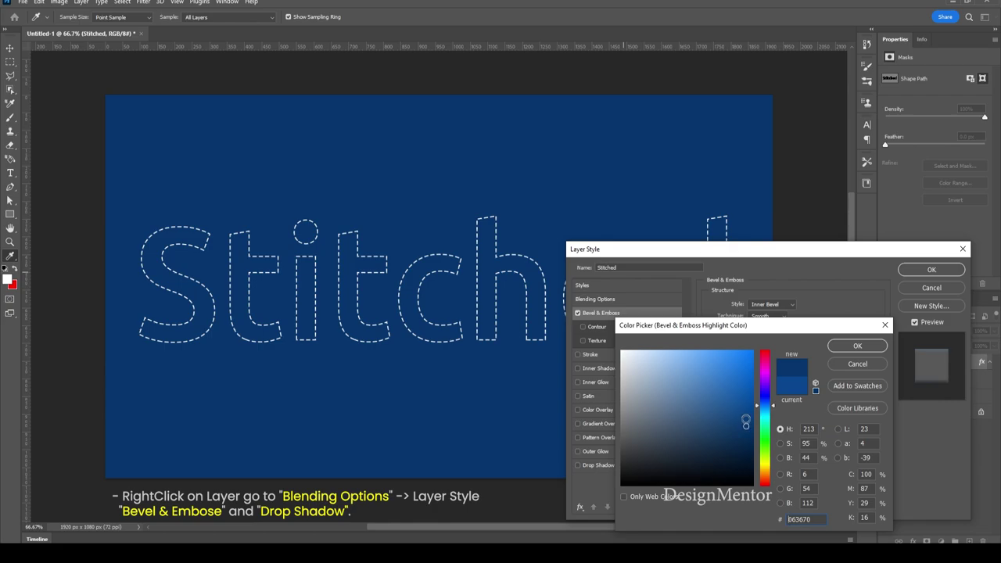
{"action": "left_click", "coordinate": [857, 345]}
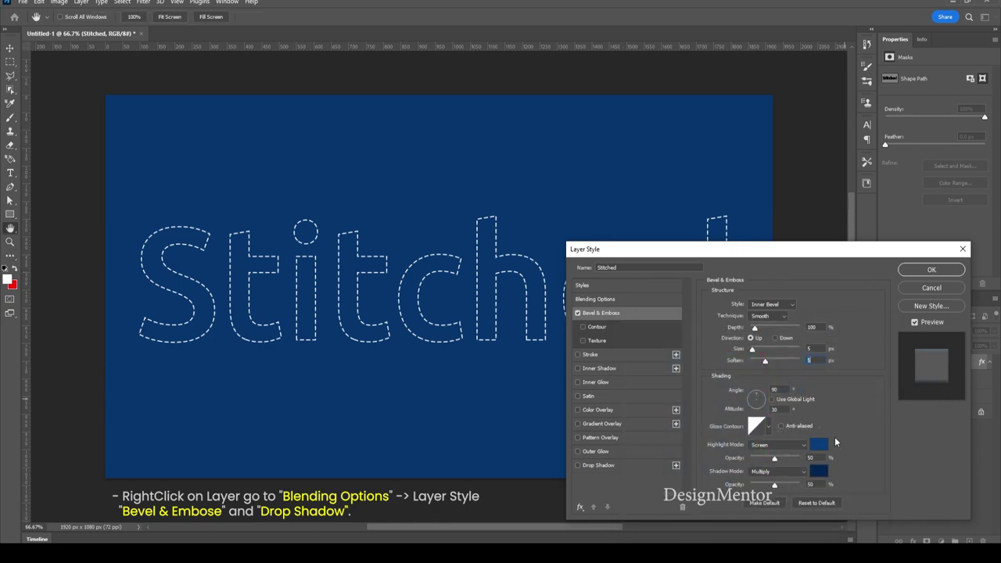
{"action": "left_click", "coordinate": [819, 473]}
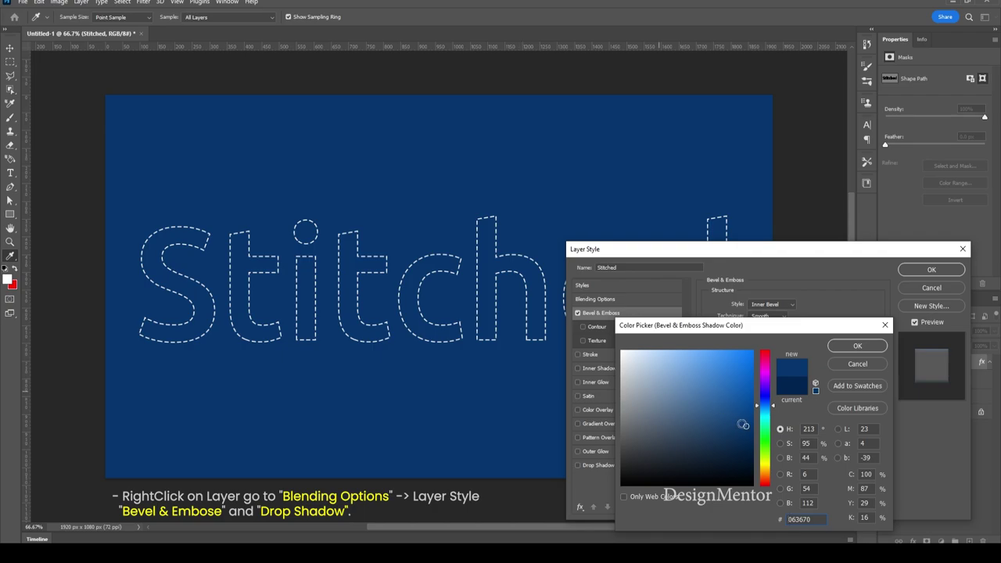
{"action": "left_click", "coordinate": [848, 348]}
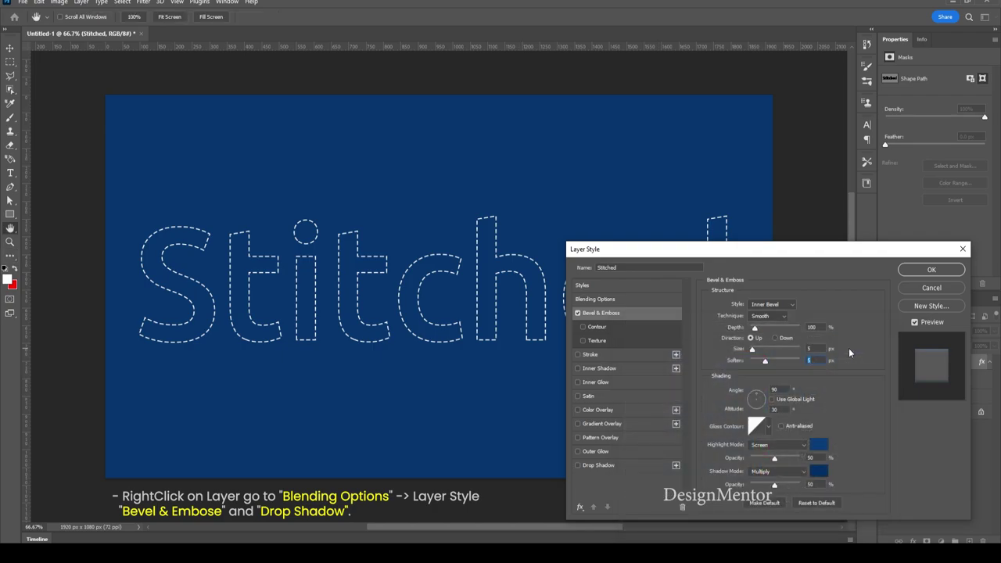
{"action": "left_click", "coordinate": [635, 465]}
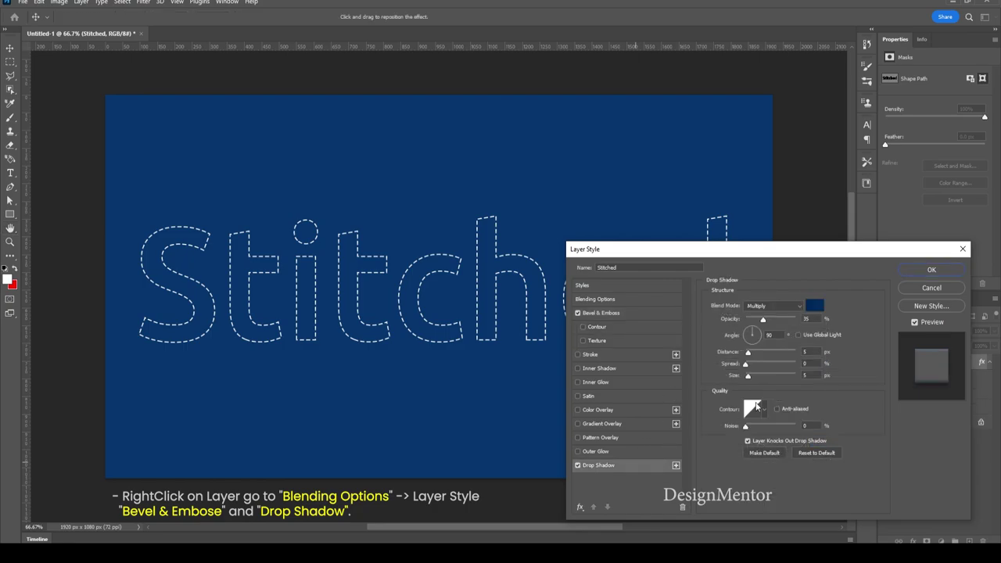
Give the drop shadow a darker blue, 3 px distance and 5 px size, and apply the styles
{"action": "left_click", "coordinate": [814, 305]}
{"action": "left_click", "coordinate": [536, 191]}
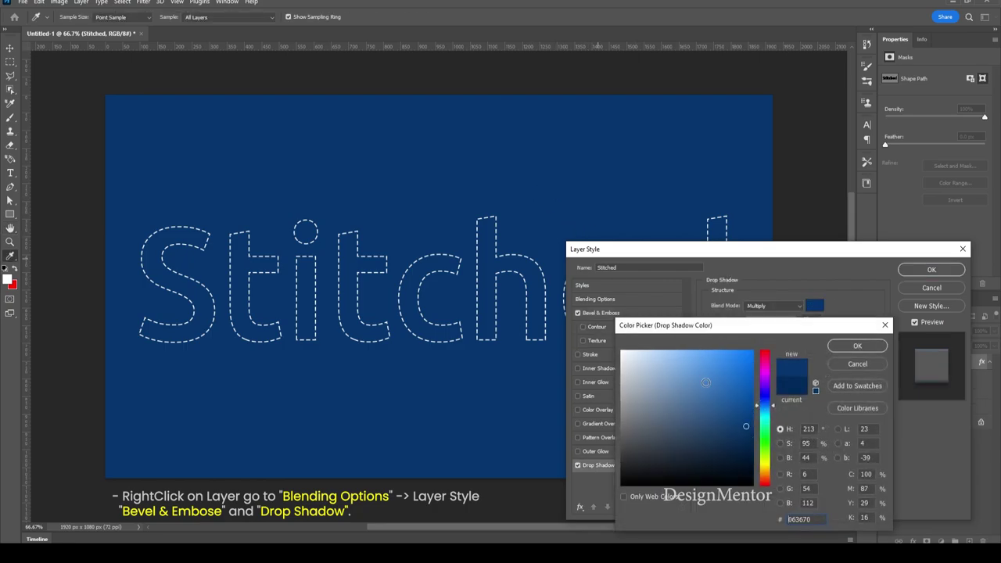
{"action": "left_click_drag", "start_coordinate": [746, 441], "coordinate": [759, 443]}
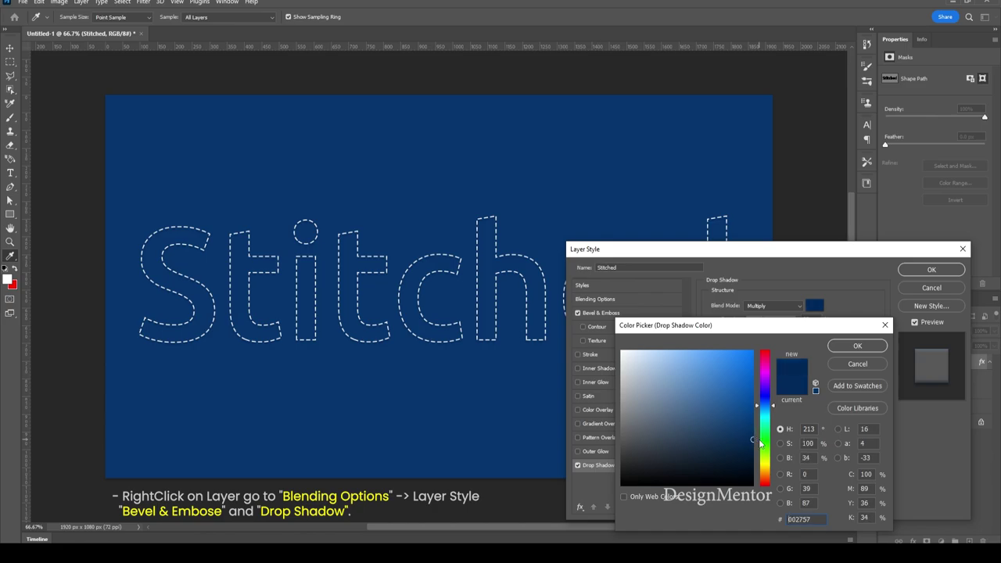
{"action": "left_click", "coordinate": [857, 345]}
{"action": "left_click_drag", "start_coordinate": [797, 352], "coordinate": [816, 353]}
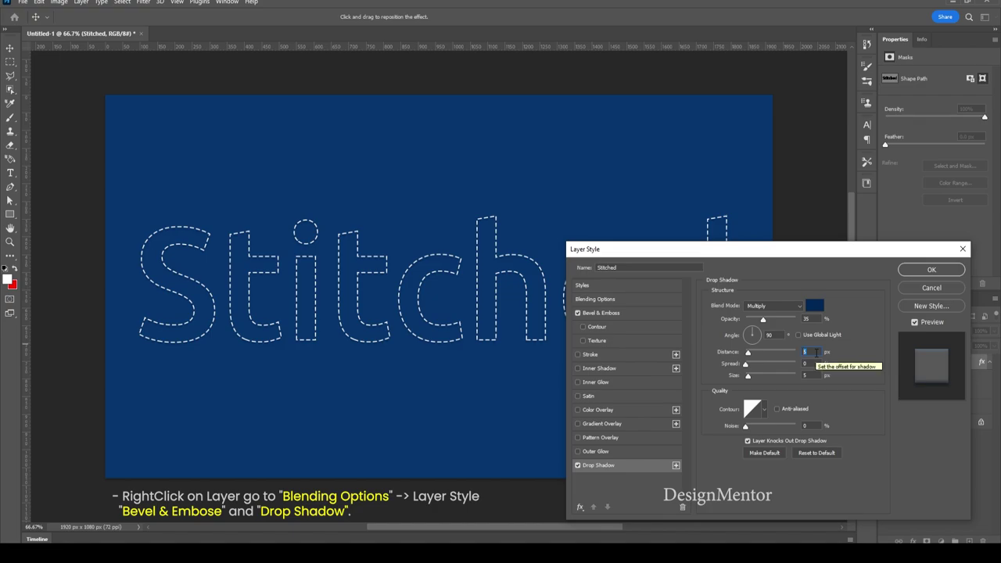
{"action": "type", "text": "3"}
{"action": "left_click_drag", "start_coordinate": [815, 376], "coordinate": [792, 378]}
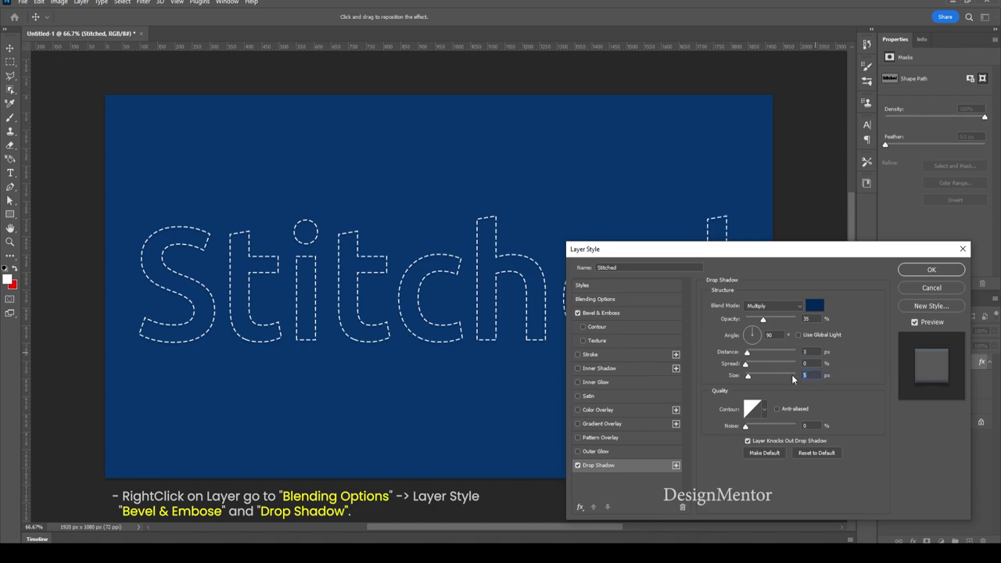
{"action": "type", "text": "5"}
{"action": "left_click", "coordinate": [907, 270]}
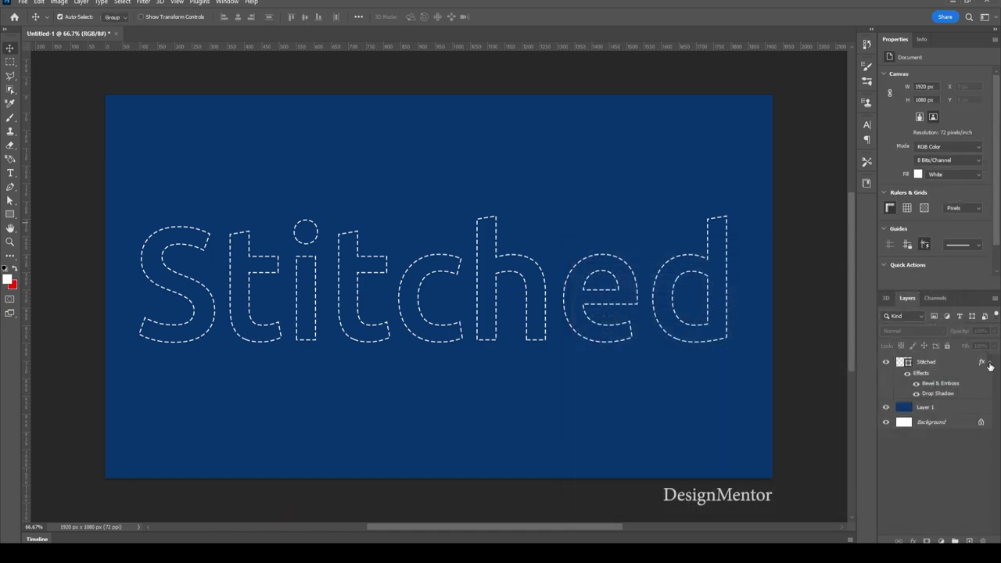
Collapse the fx effects list under the Stitched layer
{"action": "left_click", "coordinate": [989, 363]}
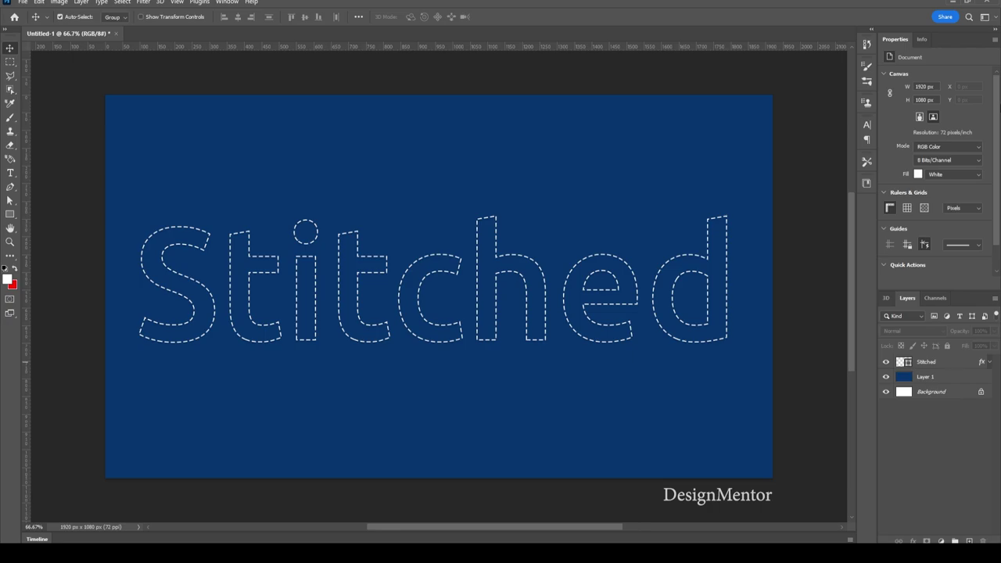